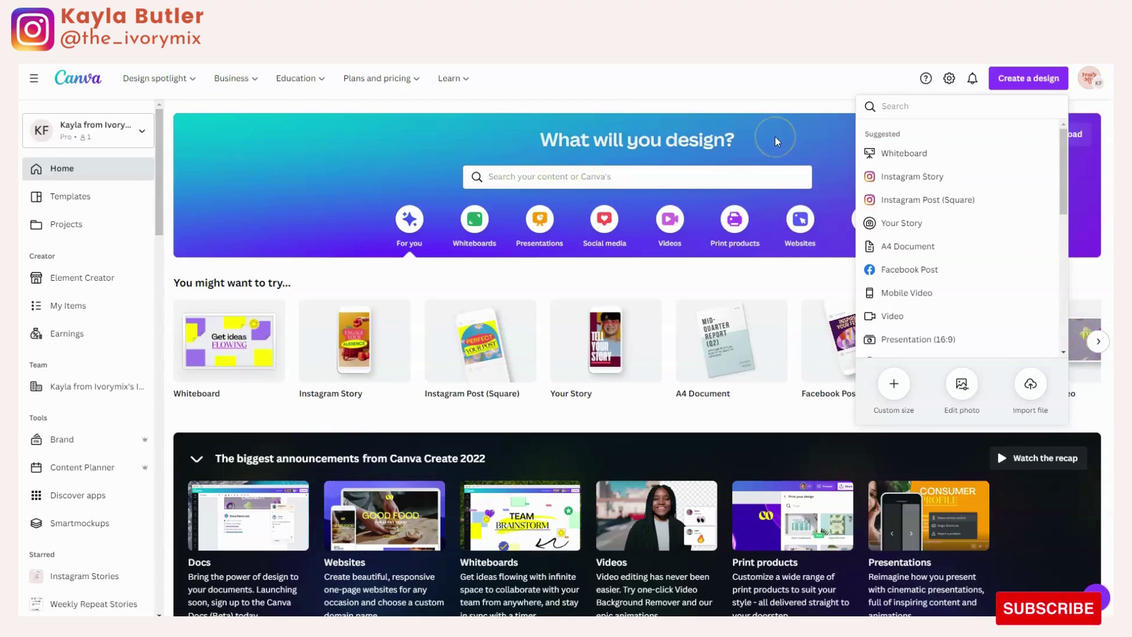
Close the new-design list and scroll down the home page to the Recent designs grid.
click(810, 94)
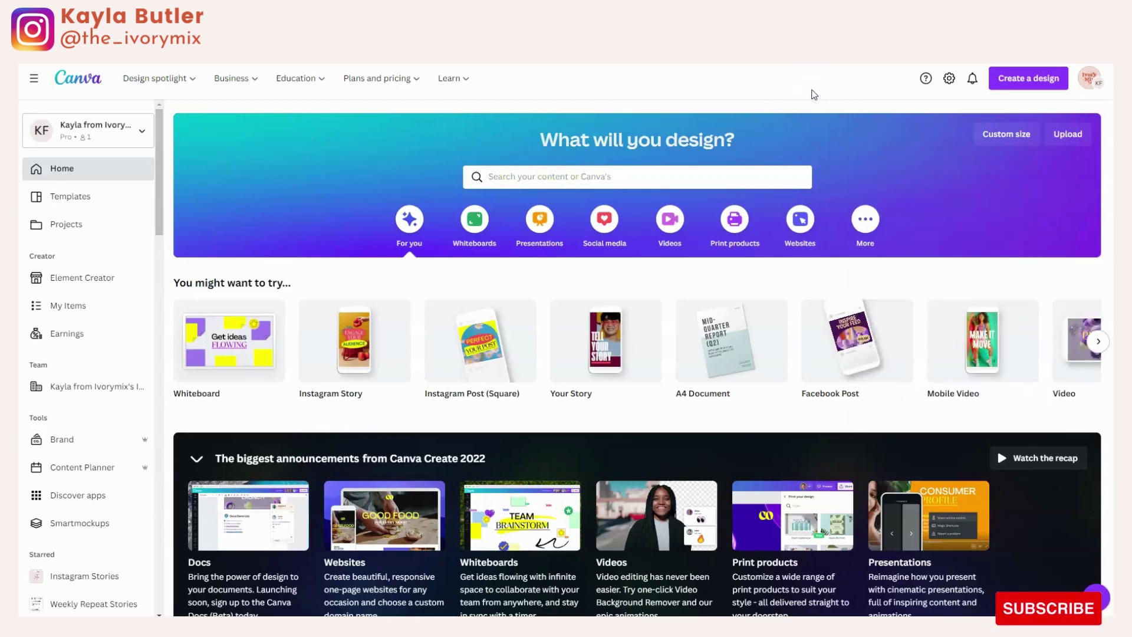
scroll(908, 212, down, 2)
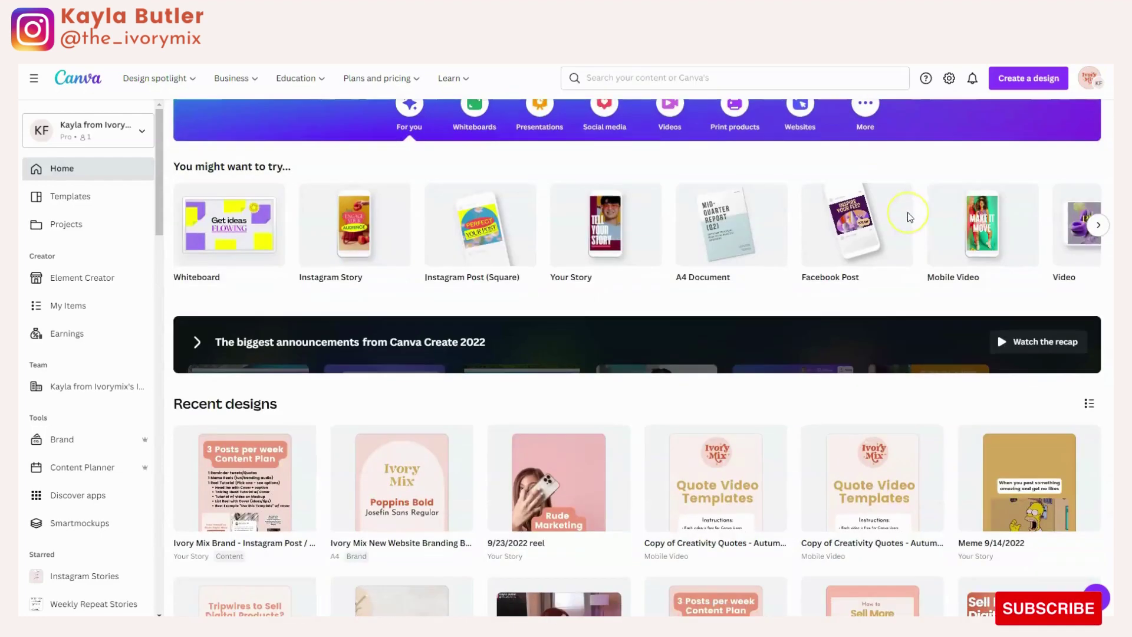
scroll(908, 215, down, 6)
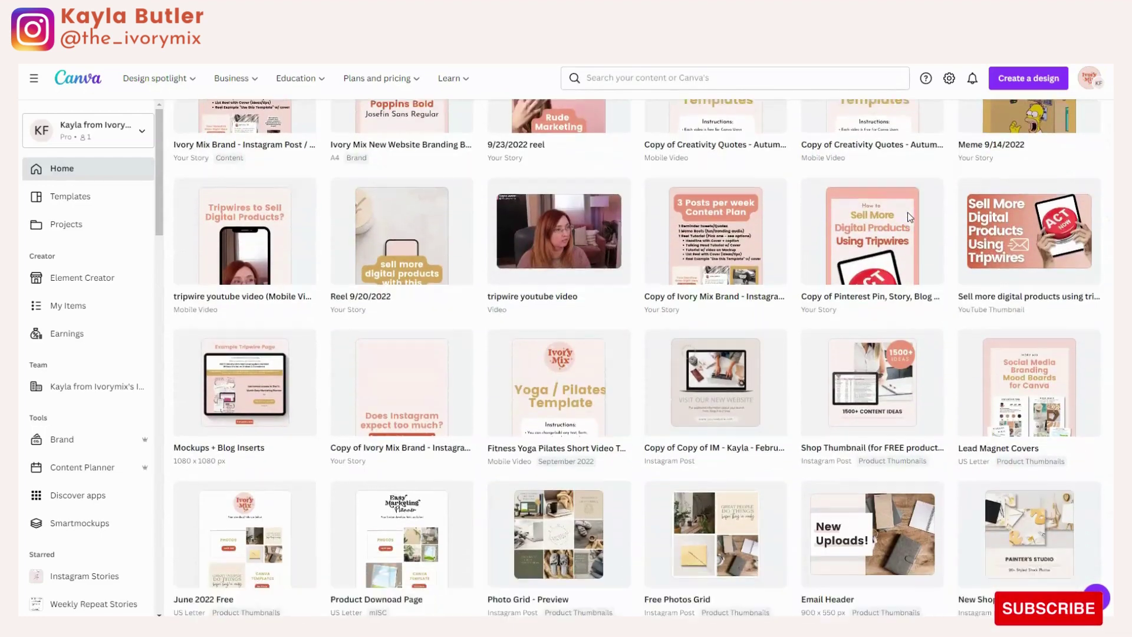
scroll(907, 213, down, 5)
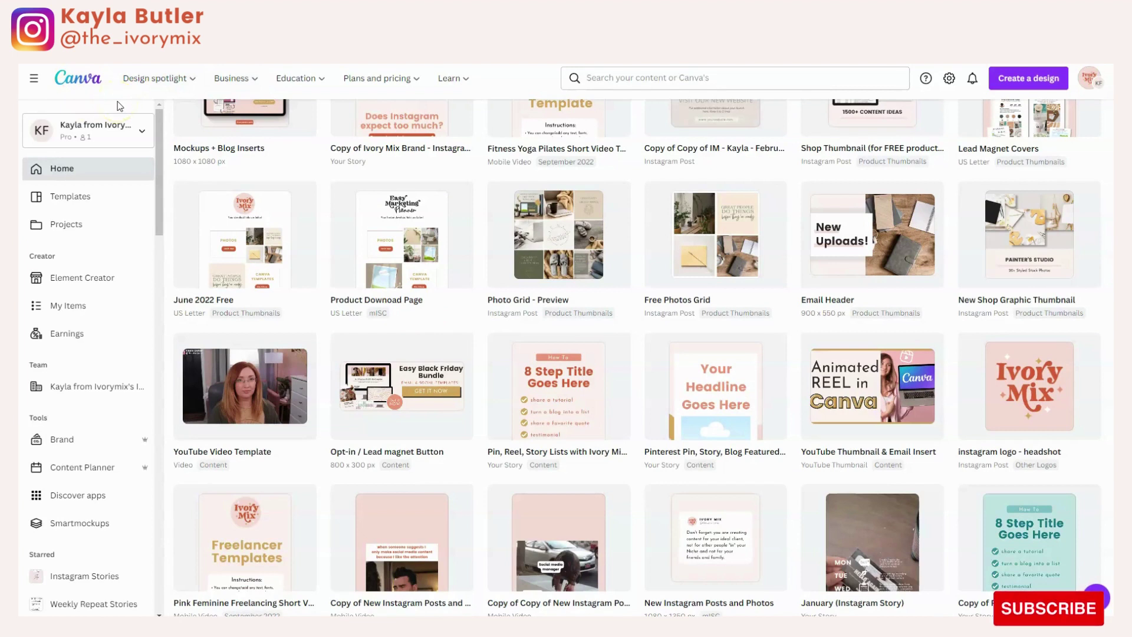
Search design types for 'letter' and choose the 8.5 × 11 in letter format.
click(1026, 81)
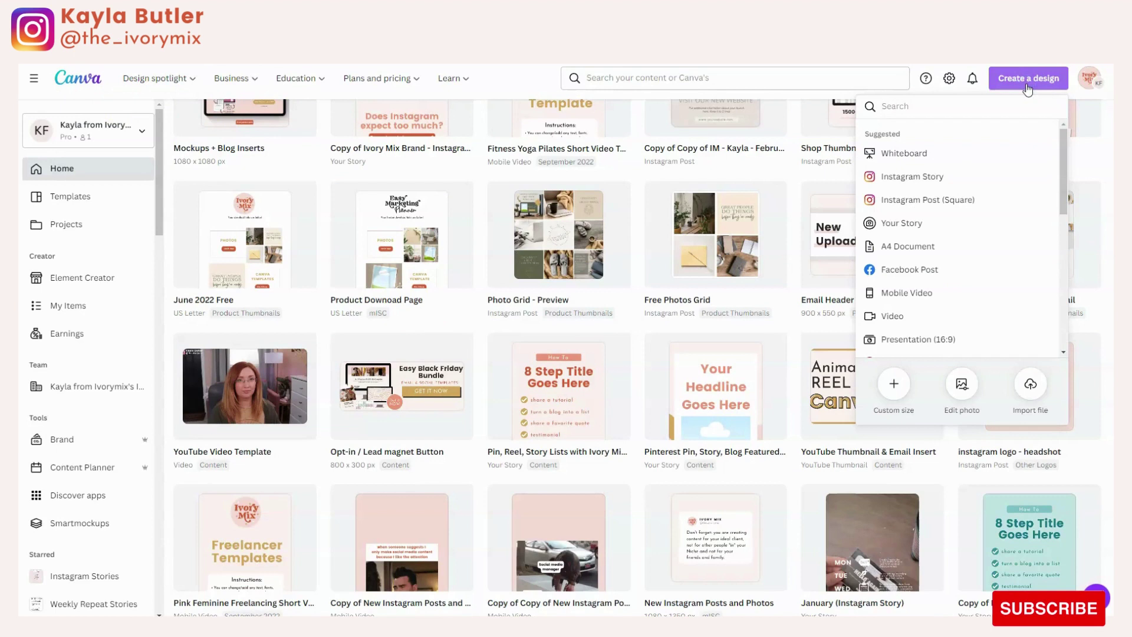
click(932, 317)
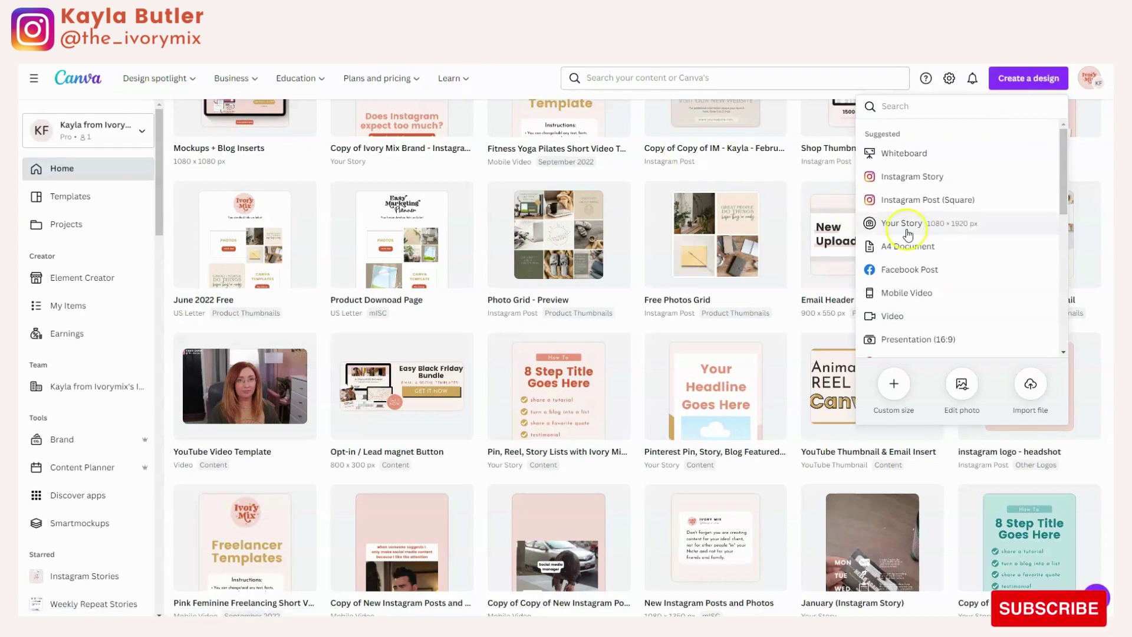
click(924, 251)
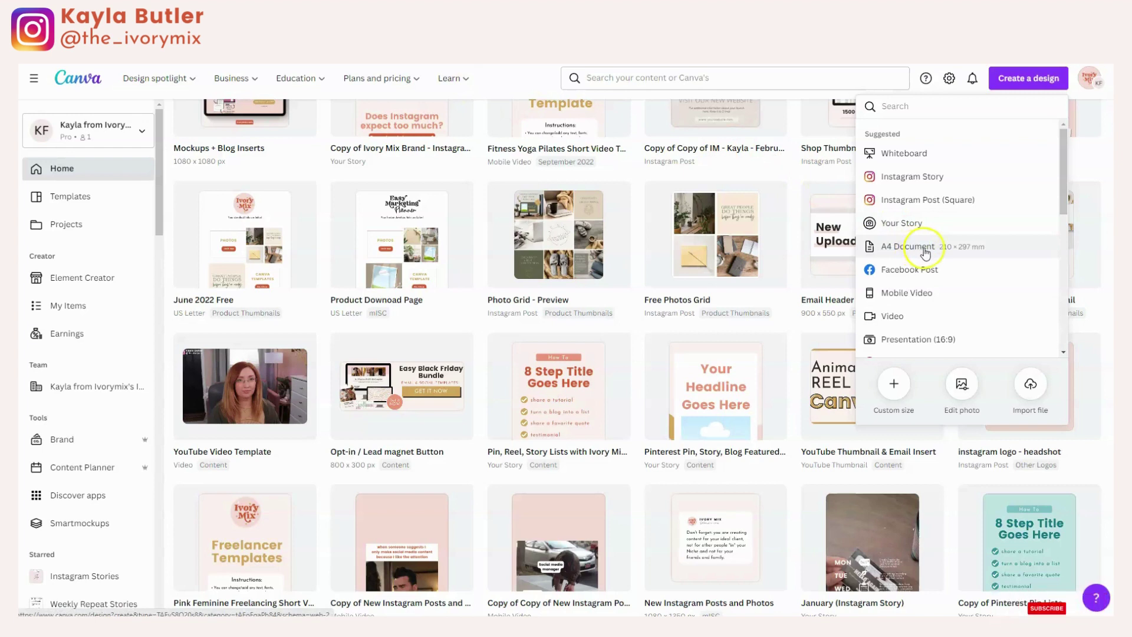
click(911, 106)
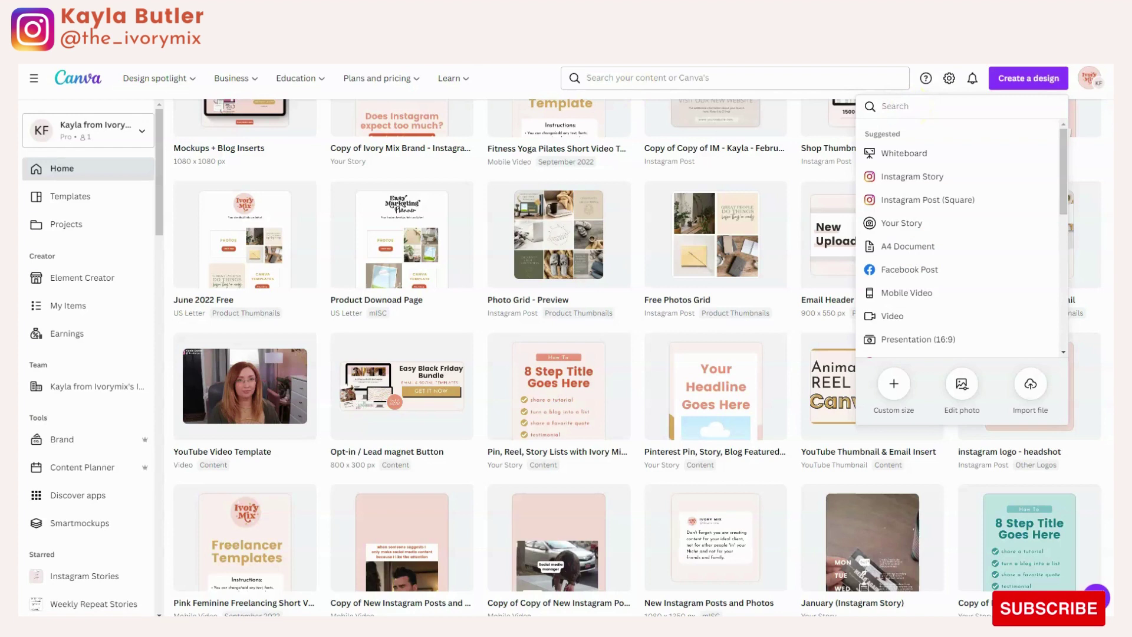
text(letter)
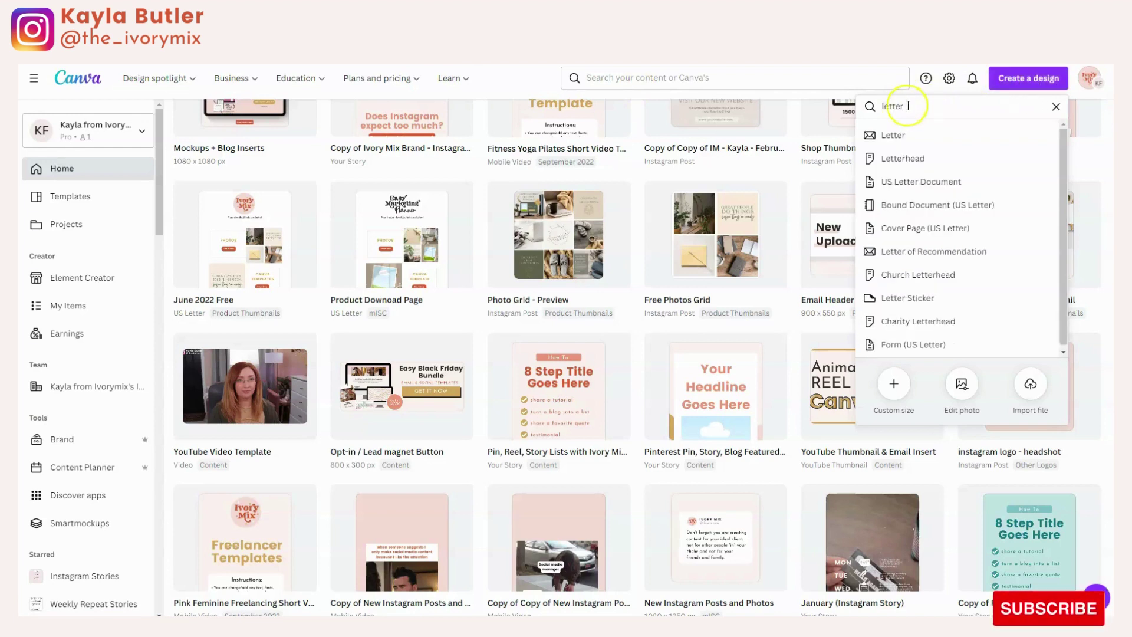
click(917, 145)
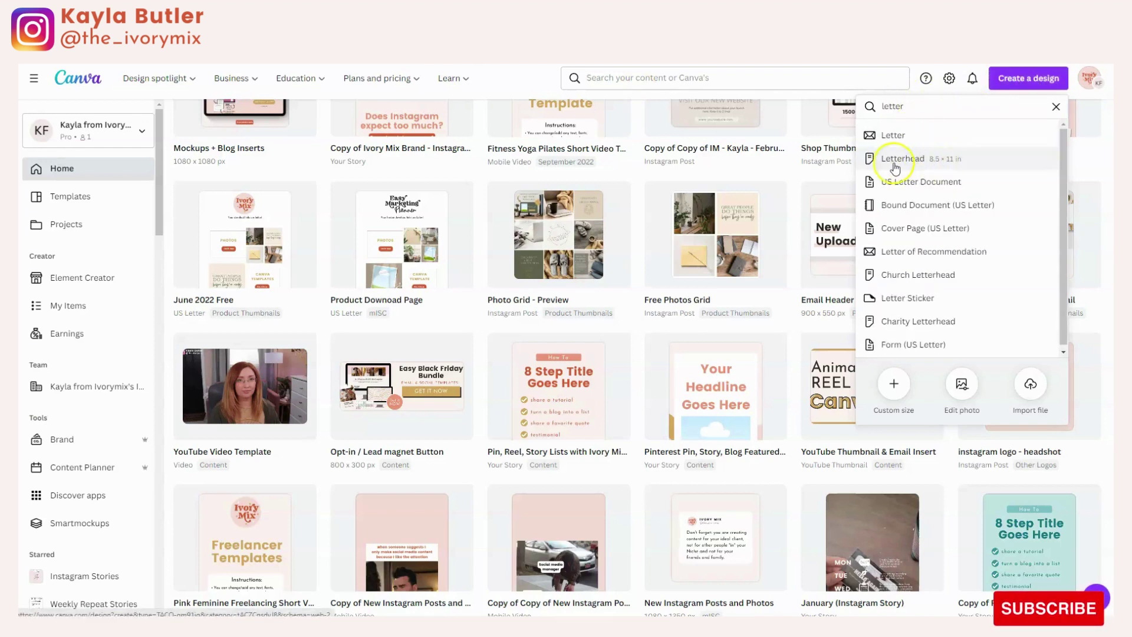
click(914, 165)
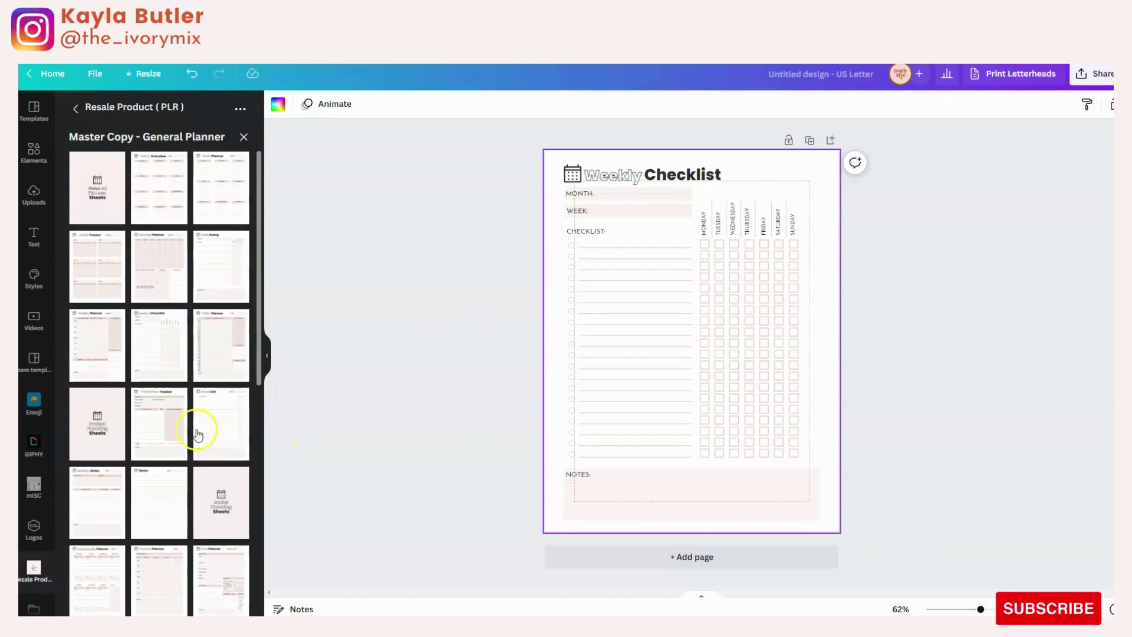
Apply the Weekly Checklist page from the Master Copy - General Planner folder to the design.
scroll(184, 366, down, 1)
scroll(185, 365, down, 10)
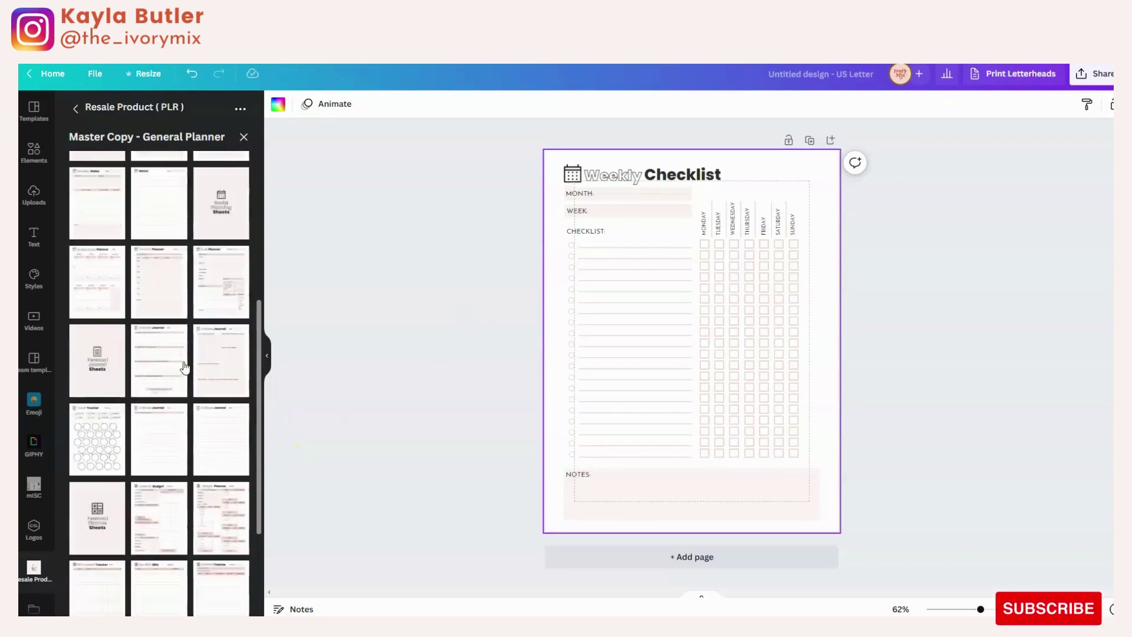
scroll(184, 366, up, 10)
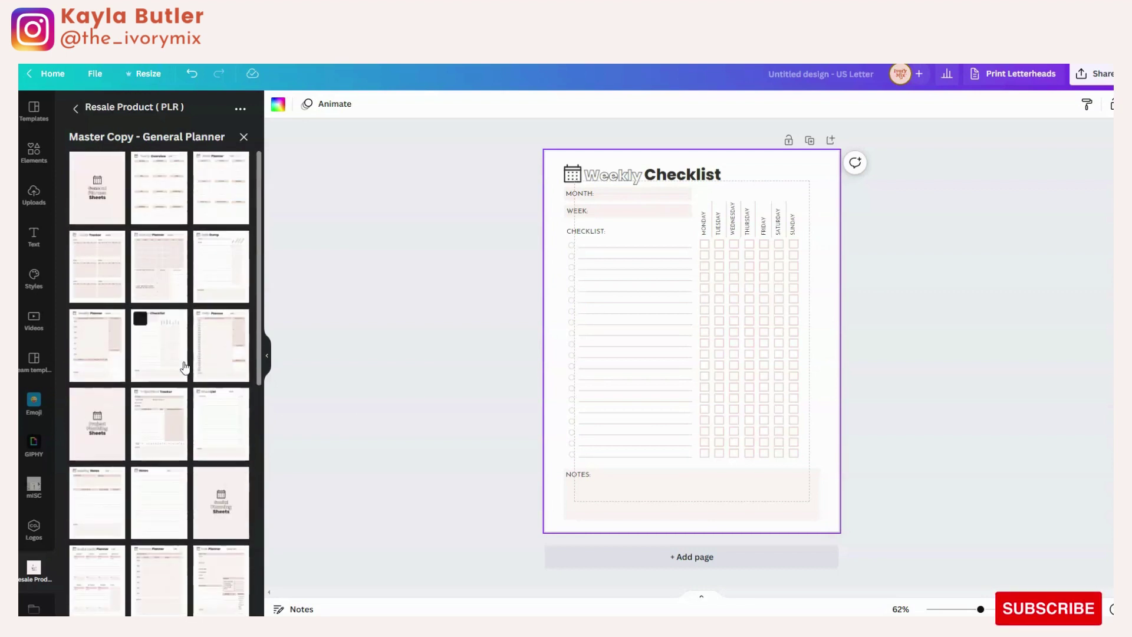
click(210, 366)
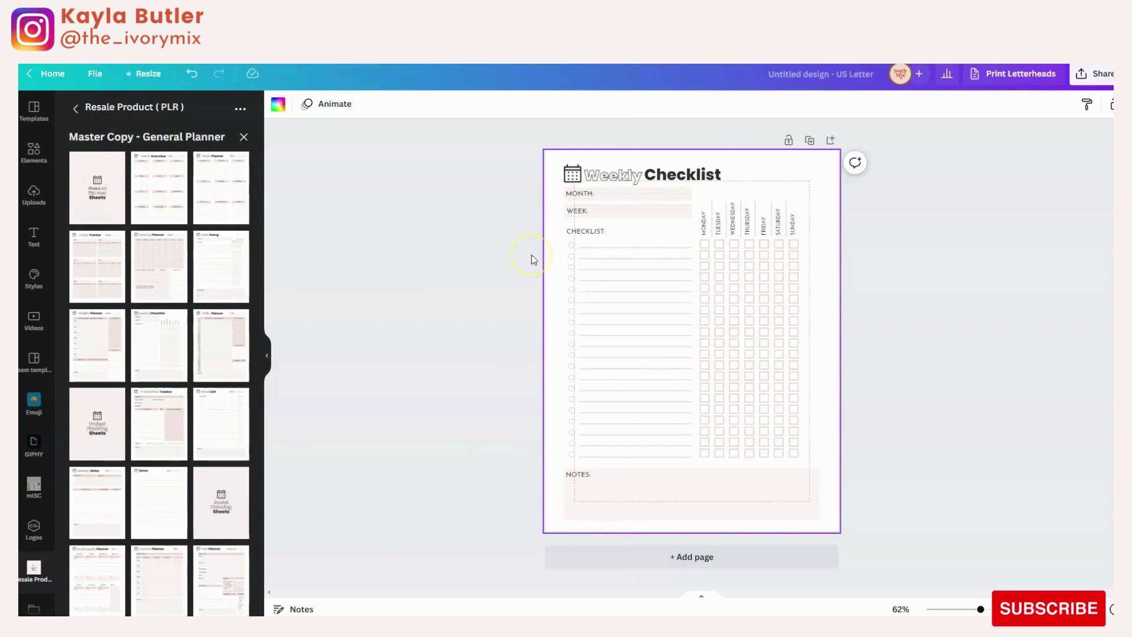
click(548, 256)
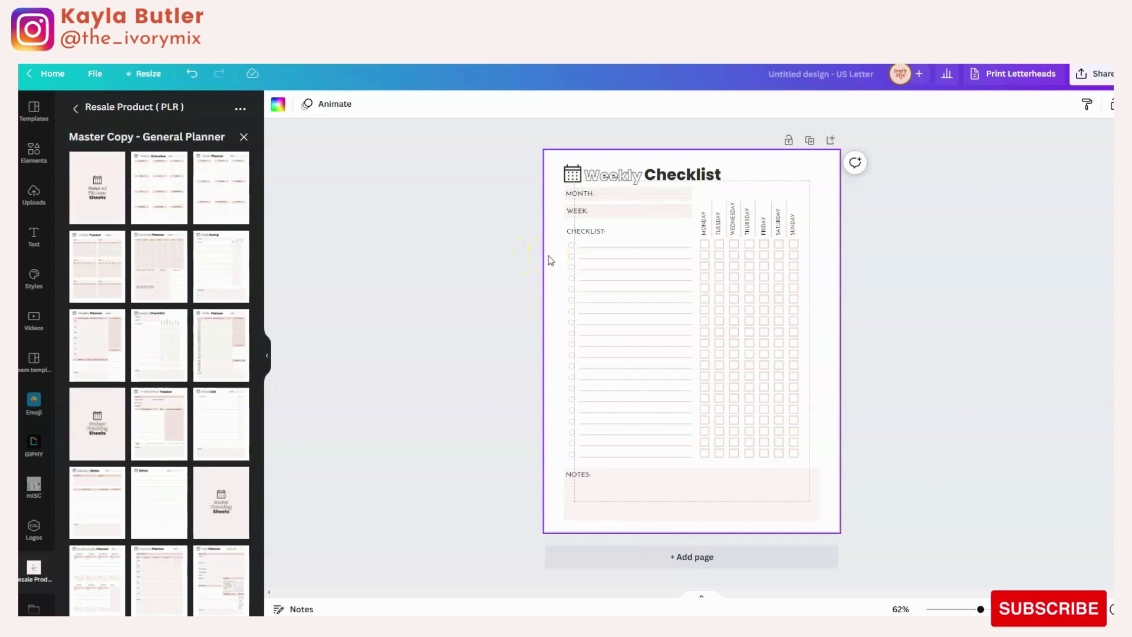
click(545, 276)
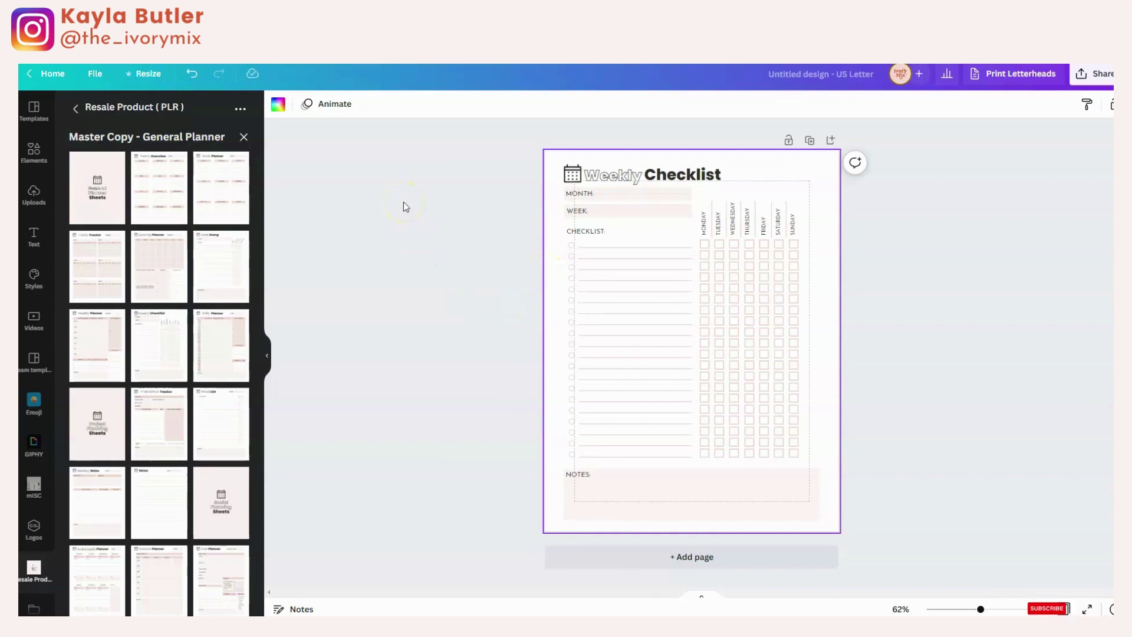
Browse the Resale Product, General Planner and Project Planning Sheets folders.
click(808, 78)
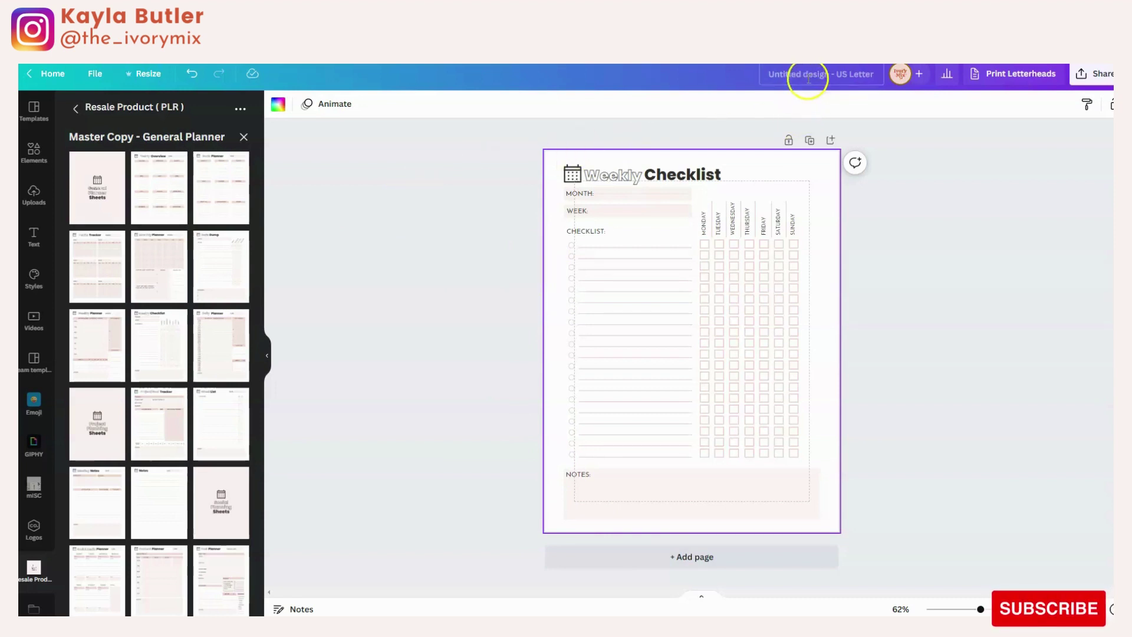
key(BackSpace)
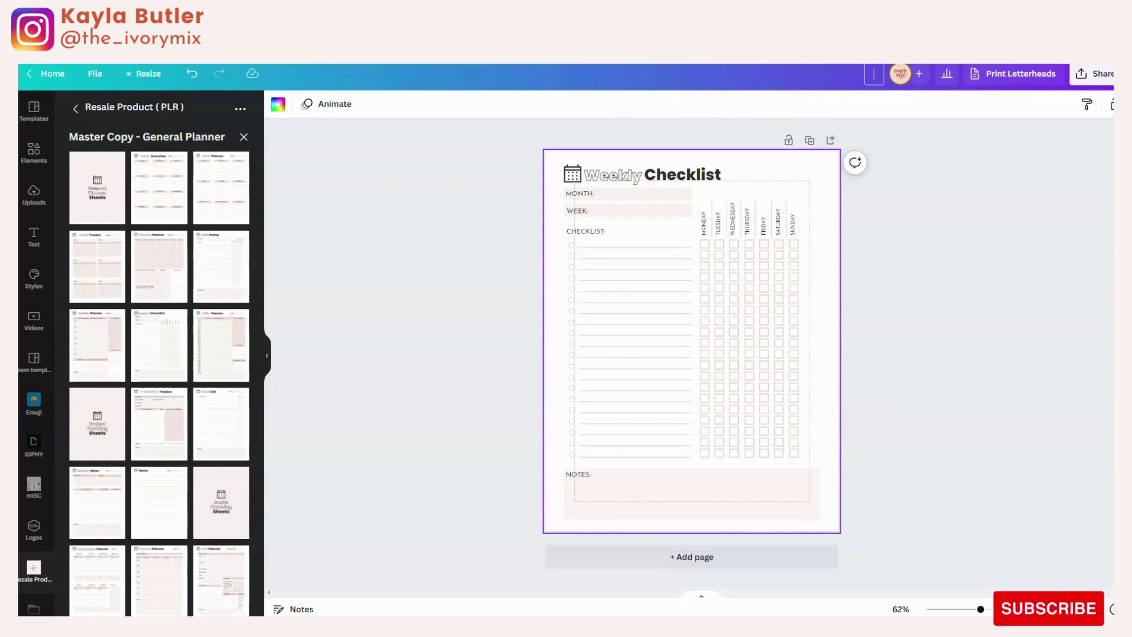
click(243, 136)
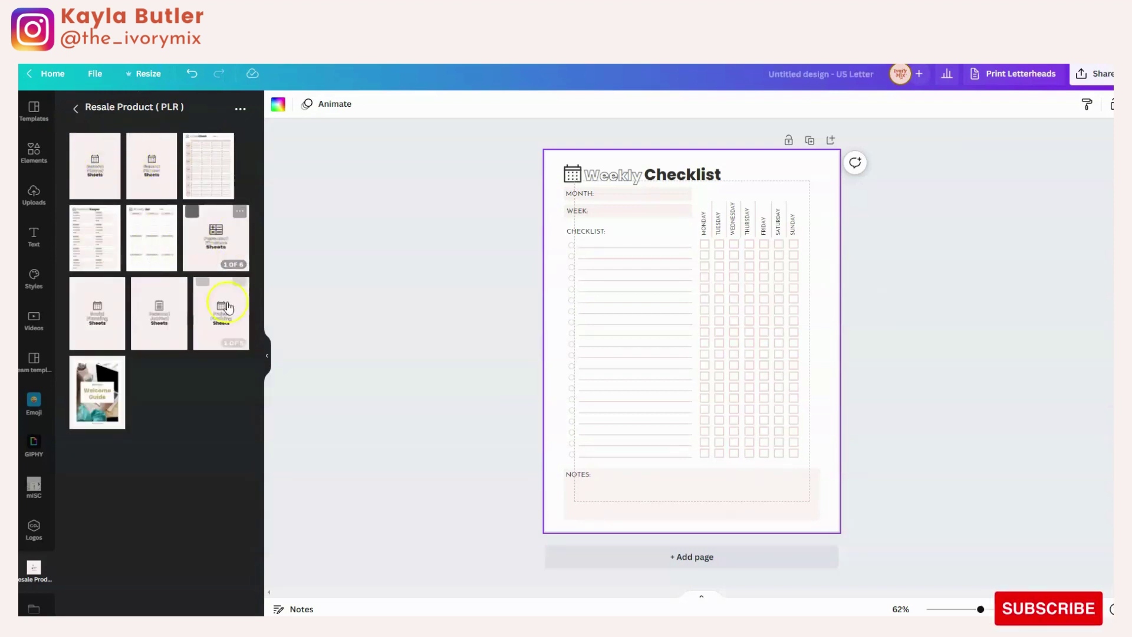
click(100, 179)
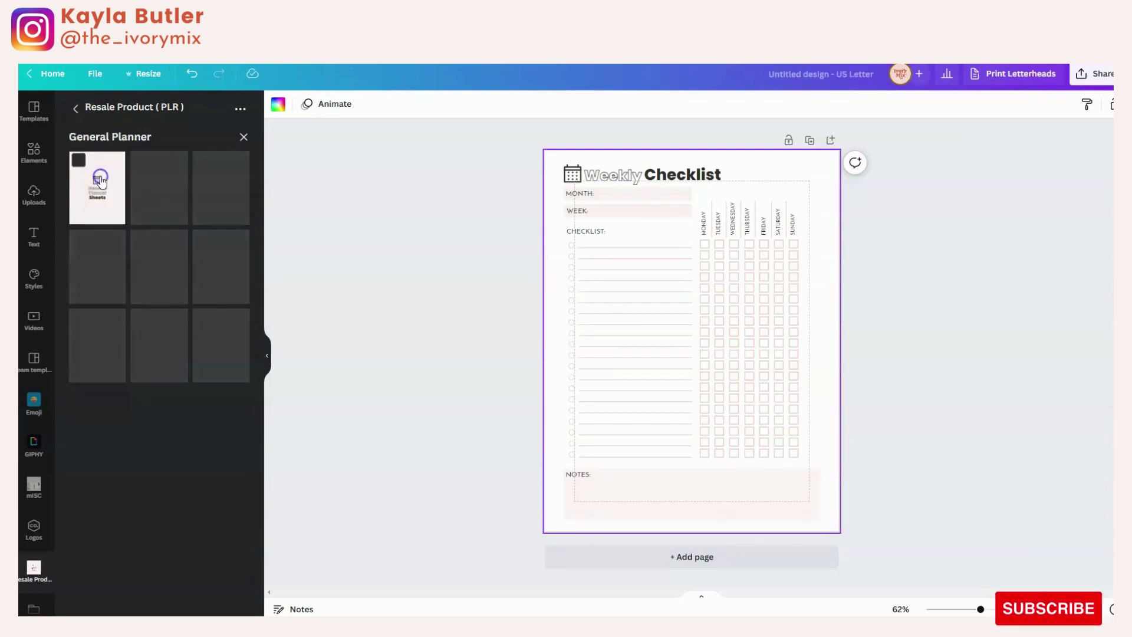
scroll(176, 187, down, 1)
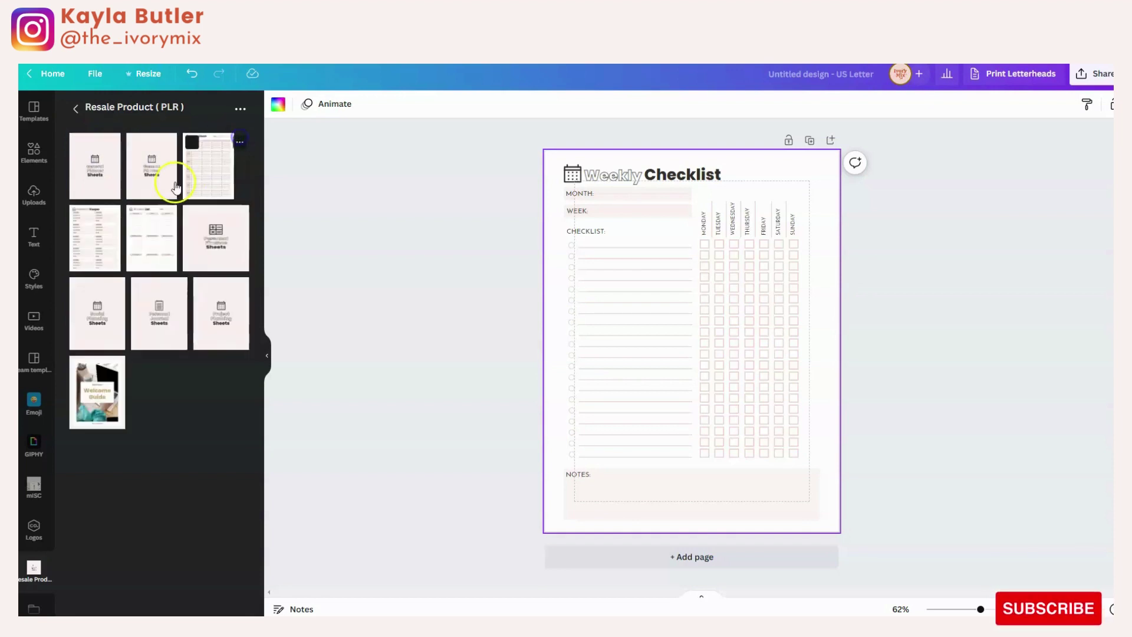
click(220, 323)
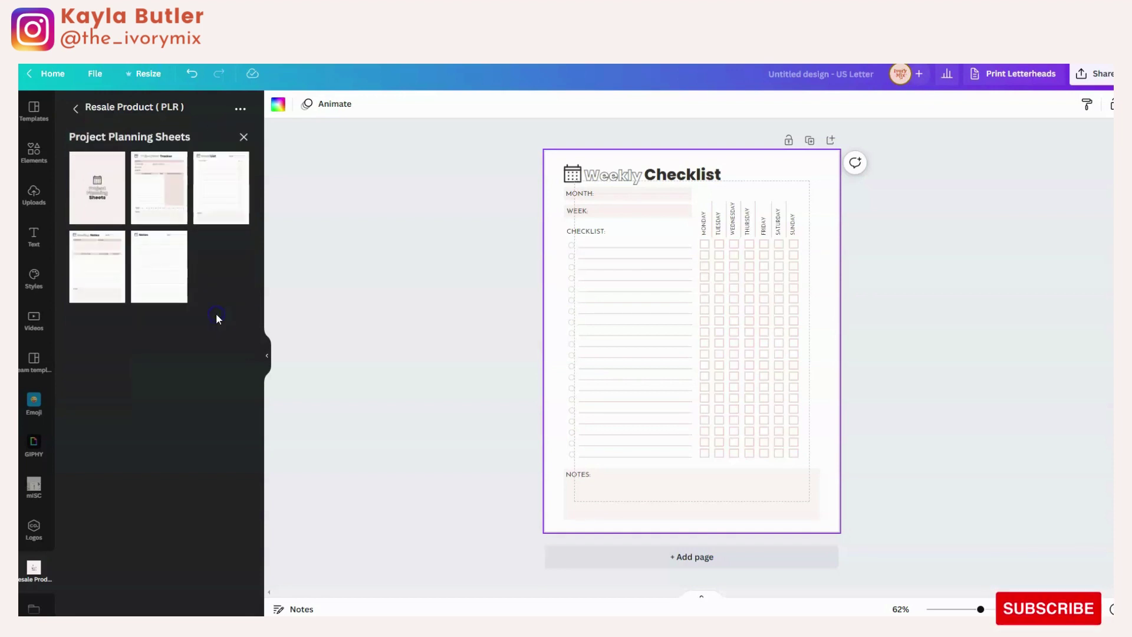
click(244, 137)
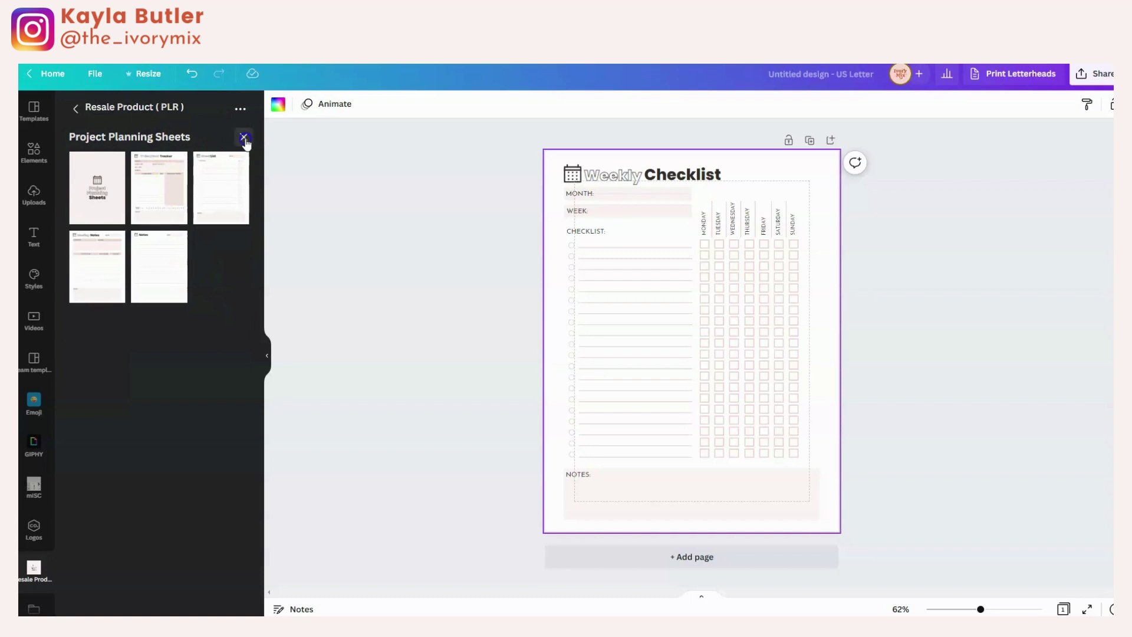
Replace the 'Untitled design - US Letter' title with 'weekly checklist'.
click(782, 79)
key(BackSpace)
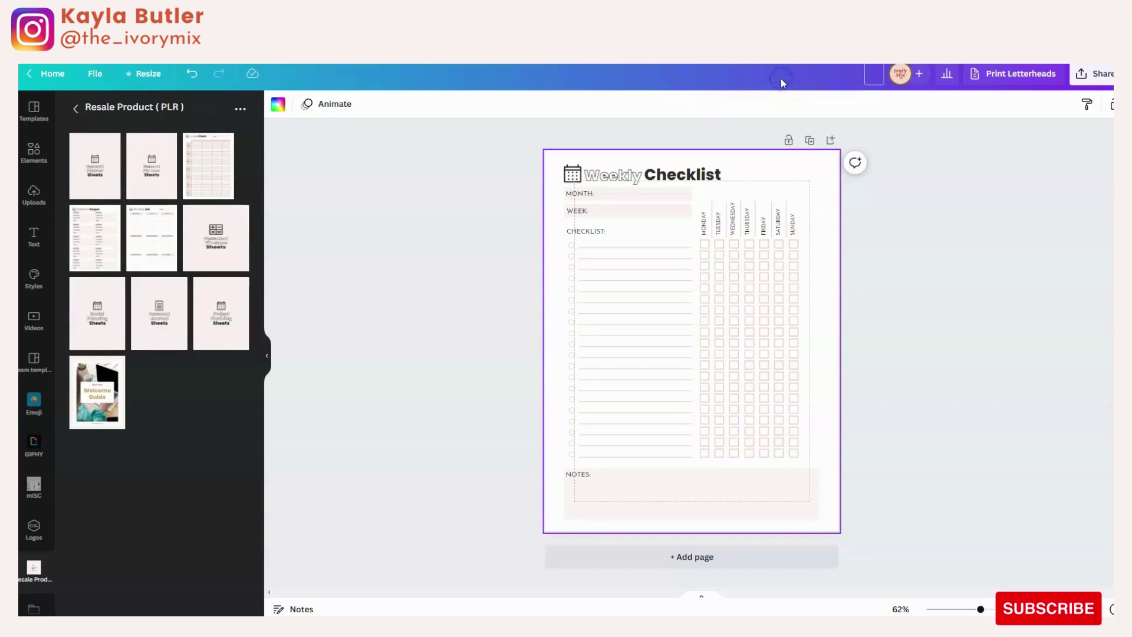
text(weekly checklist)
click(458, 194)
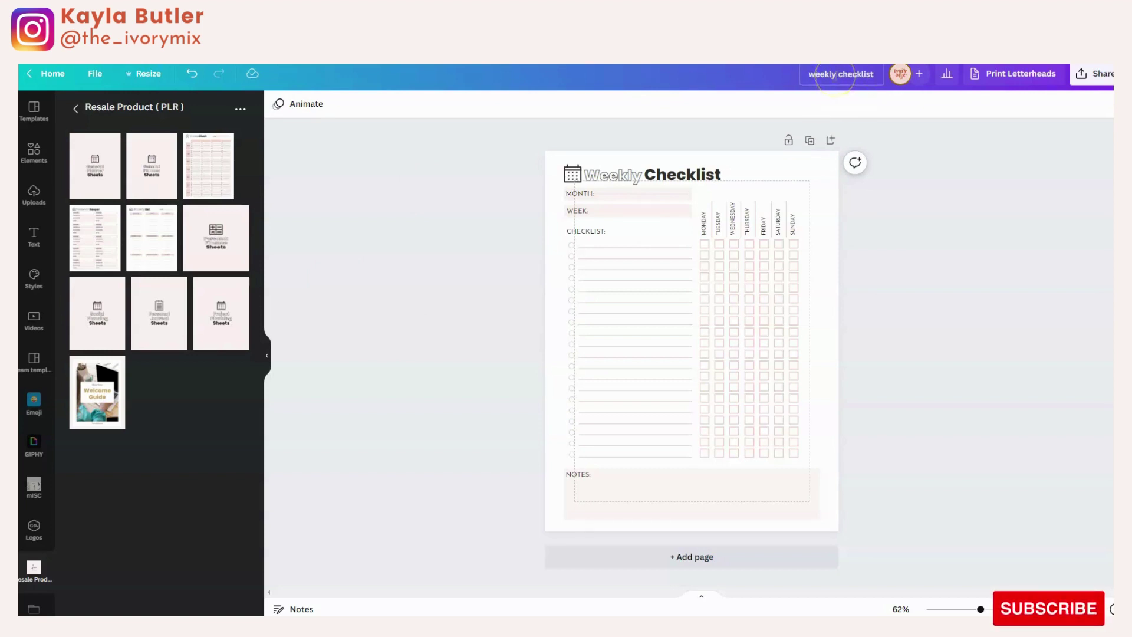
click(536, 76)
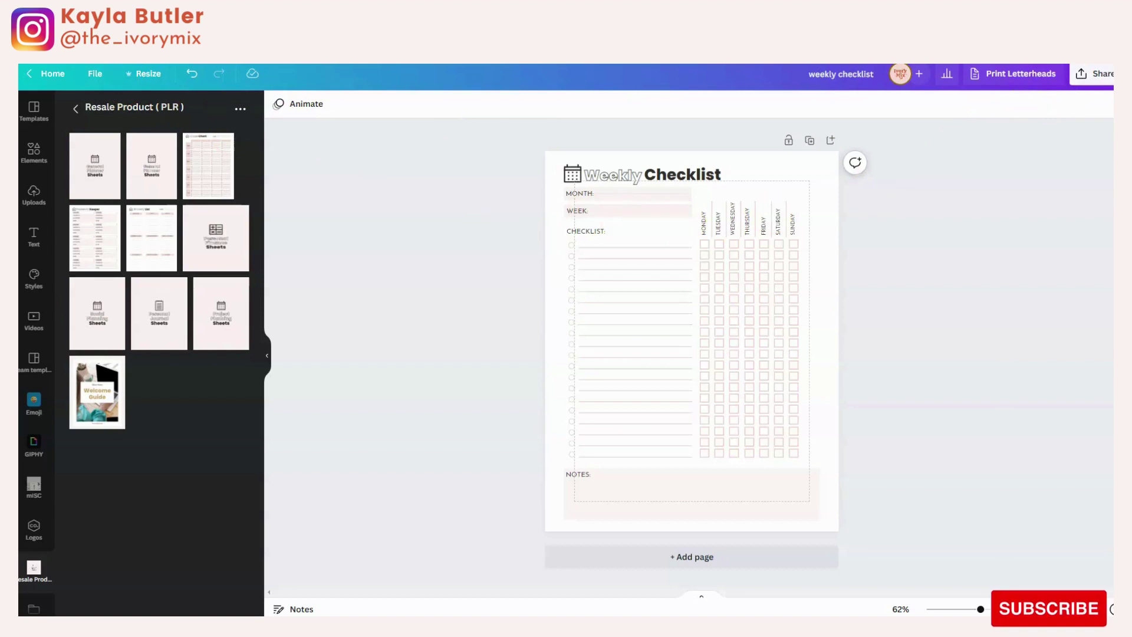
Copy the design's template link via Share > More > Template link.
click(1108, 76)
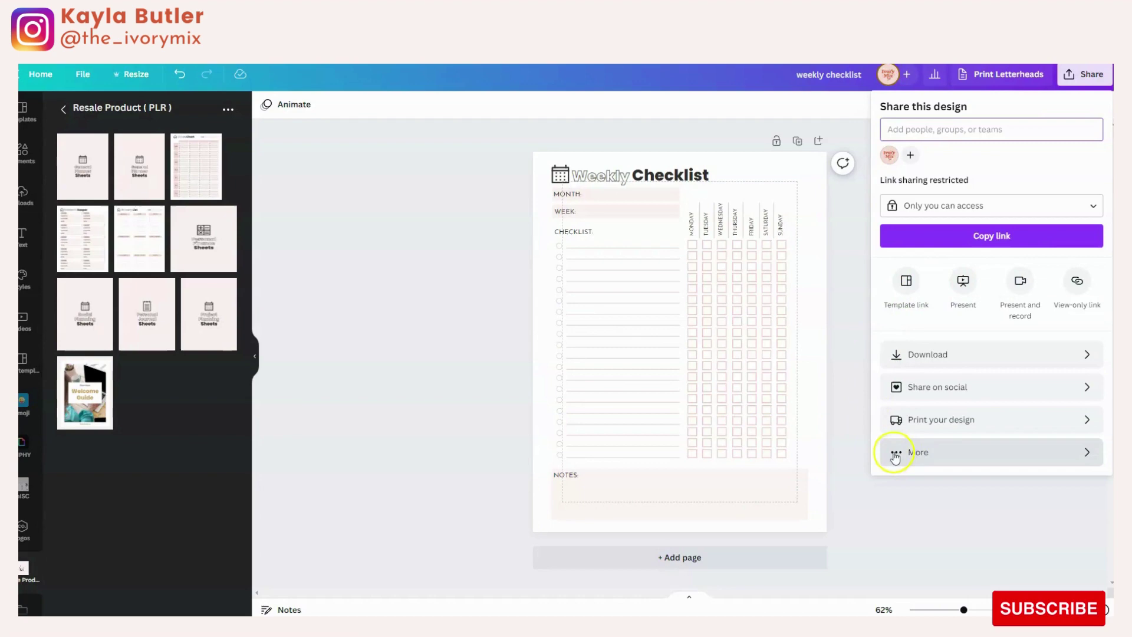
click(940, 454)
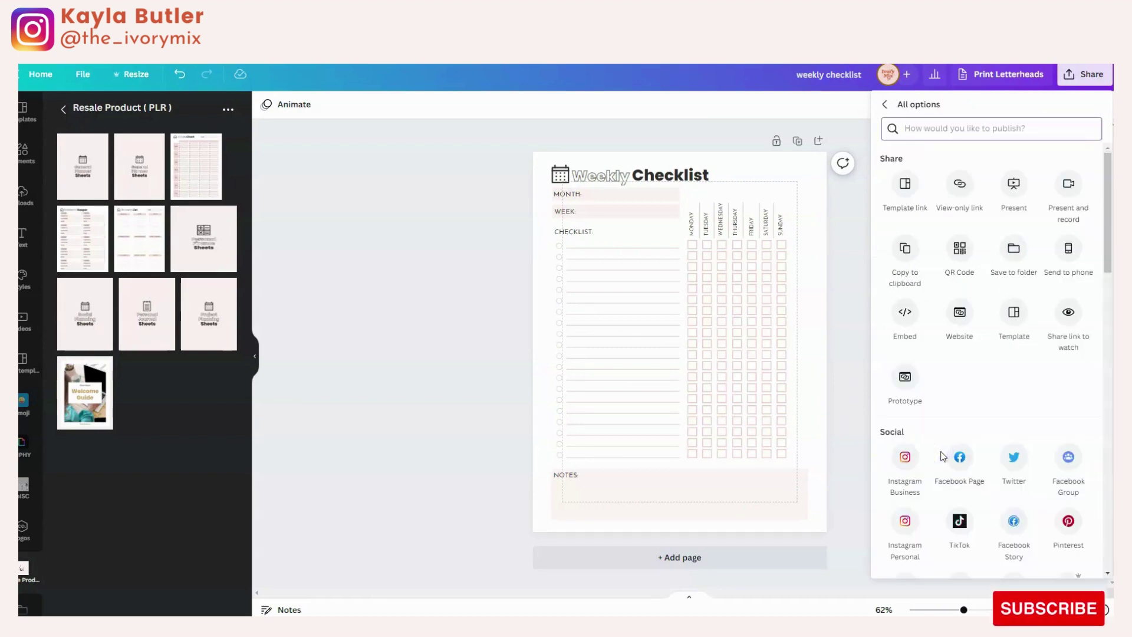
scroll(942, 398, down, 6)
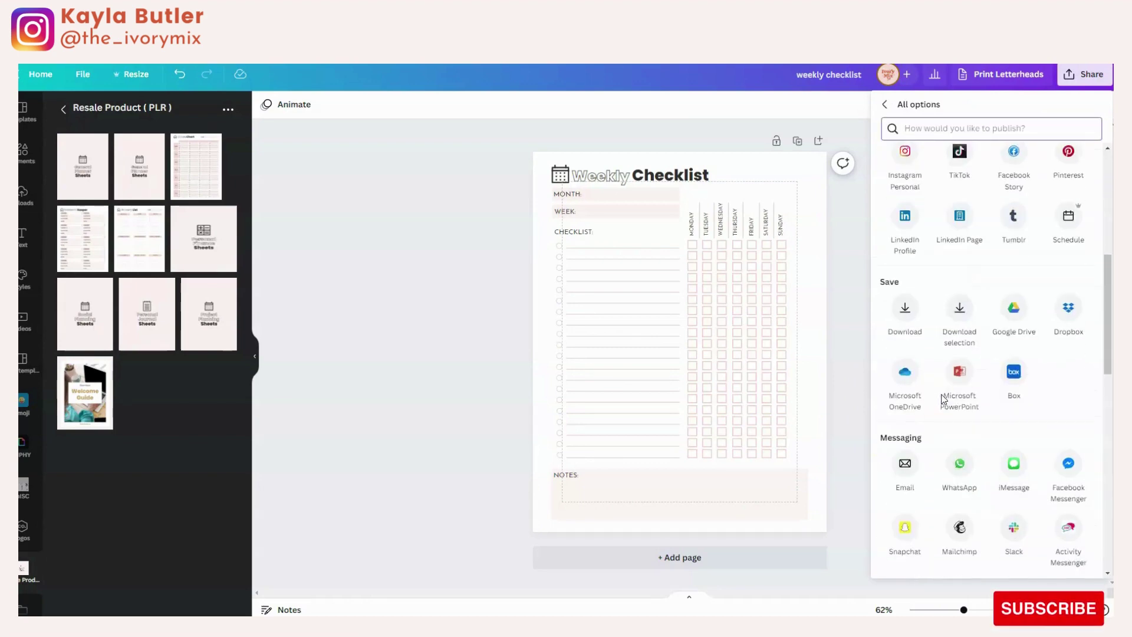
scroll(941, 399, down, 5)
scroll(942, 399, up, 8)
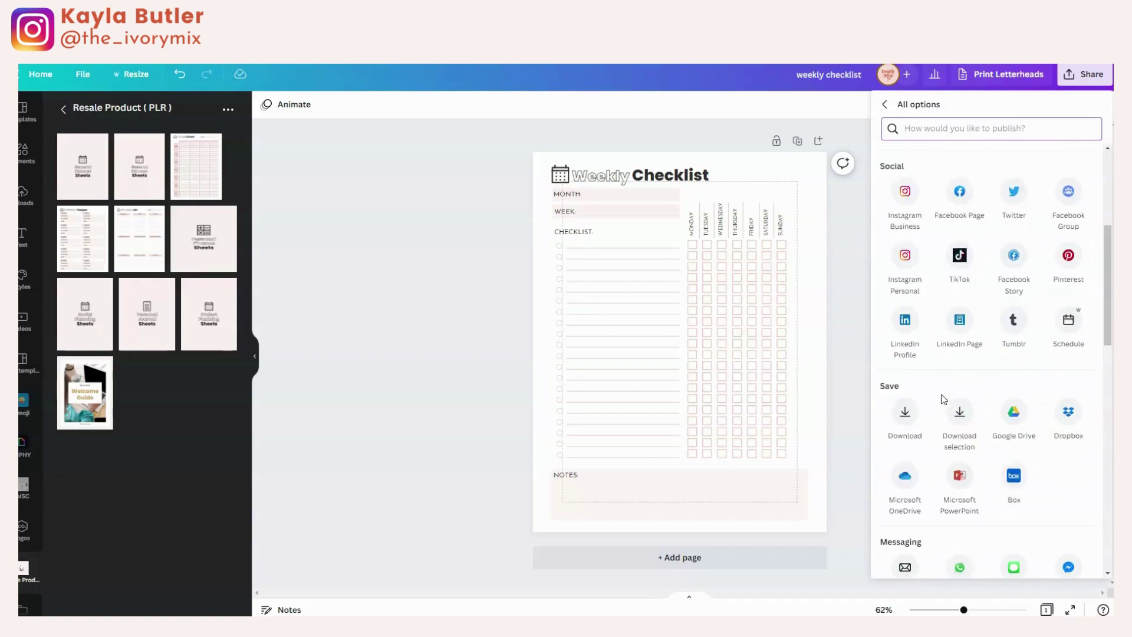
scroll(941, 399, up, 5)
click(906, 188)
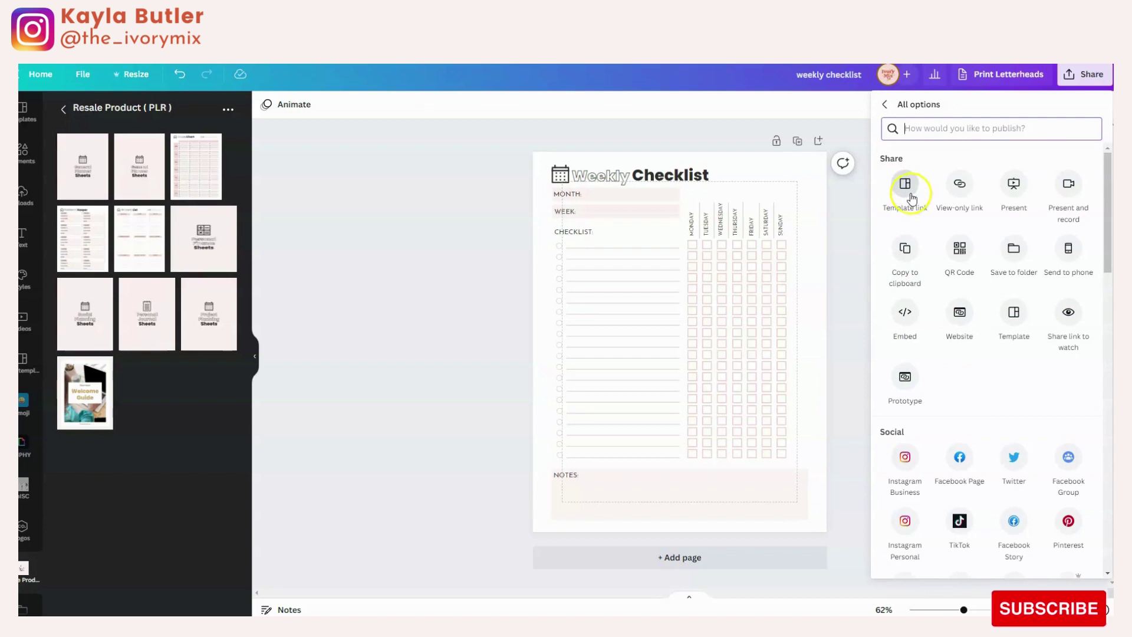
click(913, 193)
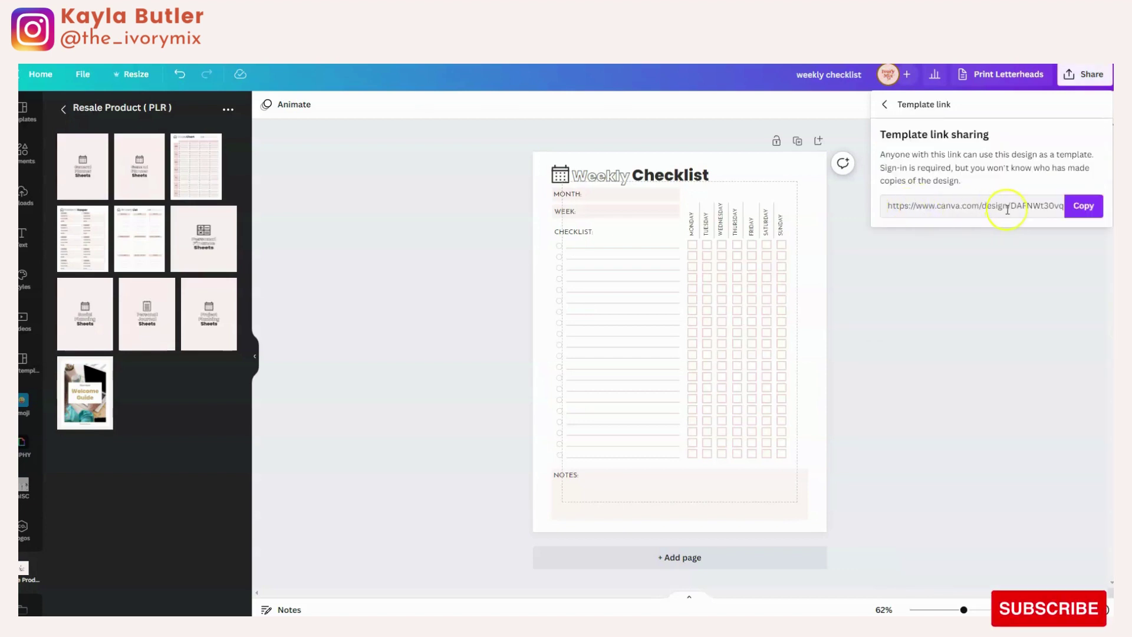
click(1084, 207)
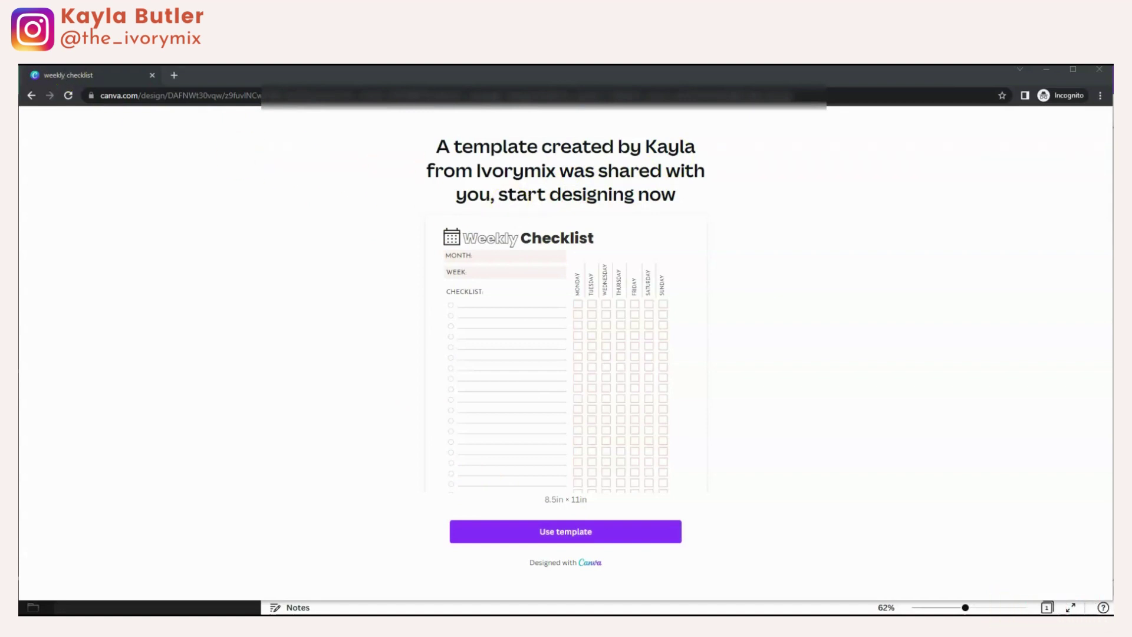
Use the shared template in the incognito window to create an editable copy.
click(581, 533)
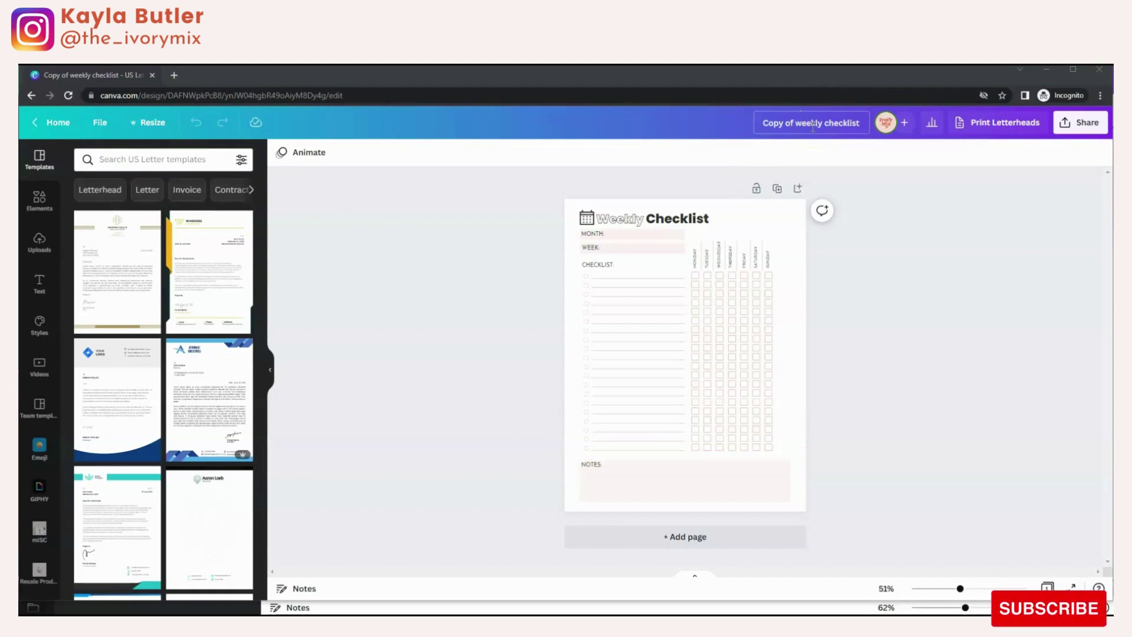
Reopen Copy of weekly checklist from the home page's Recent designs and check its File menu.
click(54, 121)
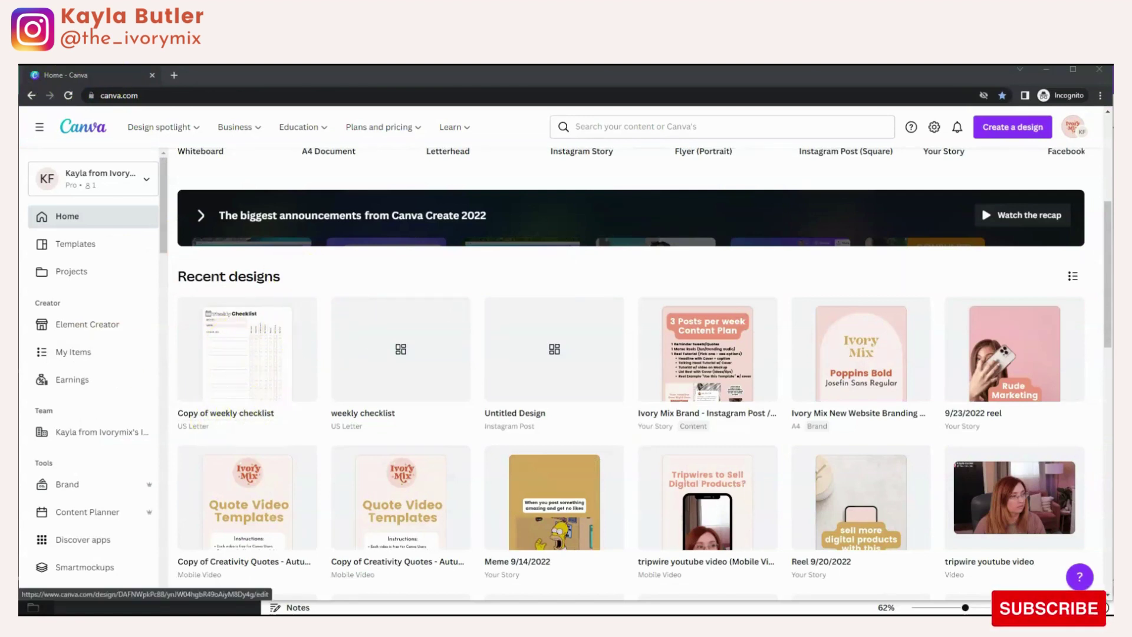
click(226, 413)
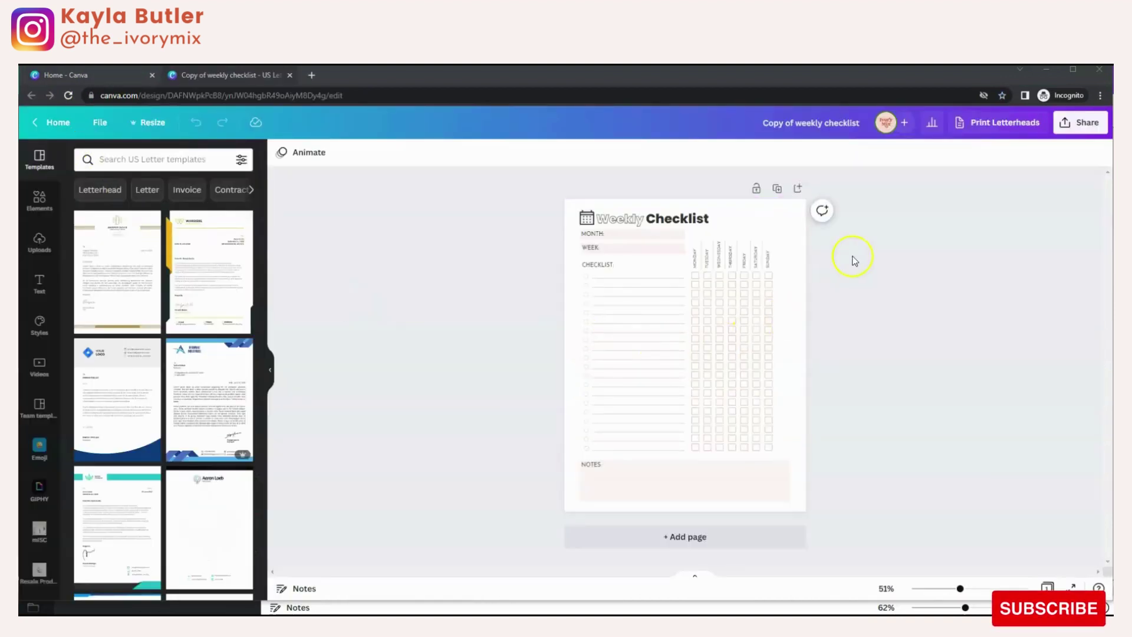
click(99, 131)
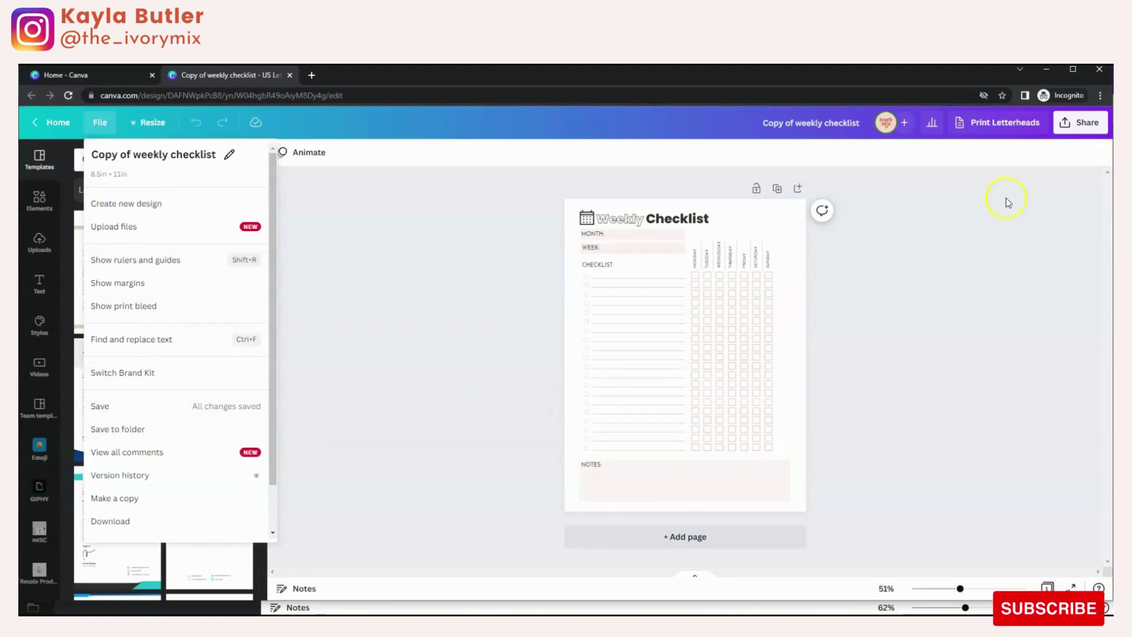
click(1021, 190)
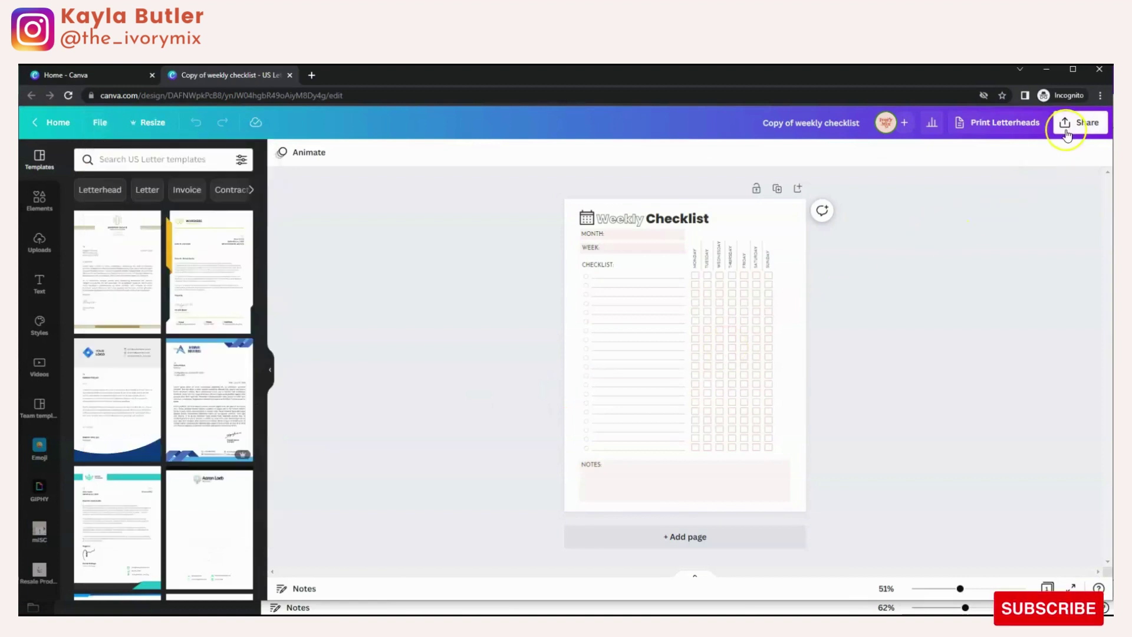